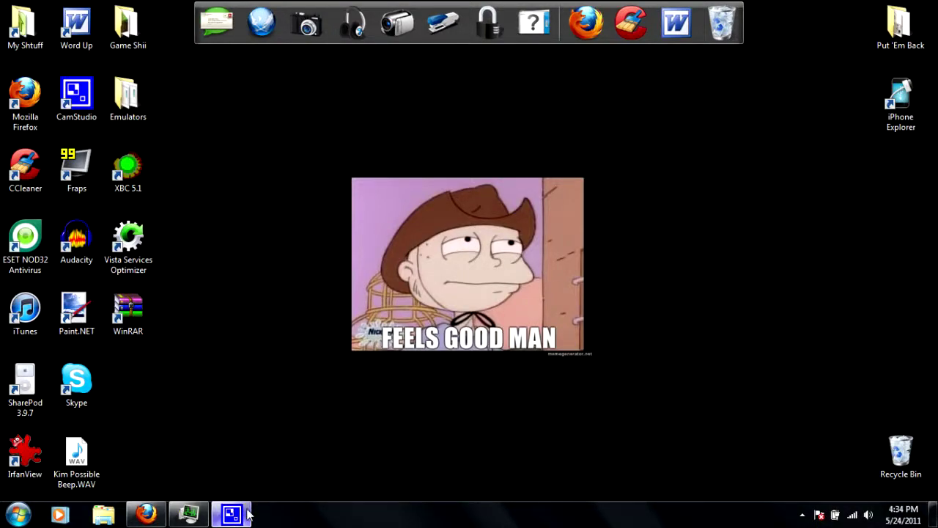
Step: Stop the screen recorder's capture and restore Firefox on the Ventones free ringtones home page
click(802, 515)
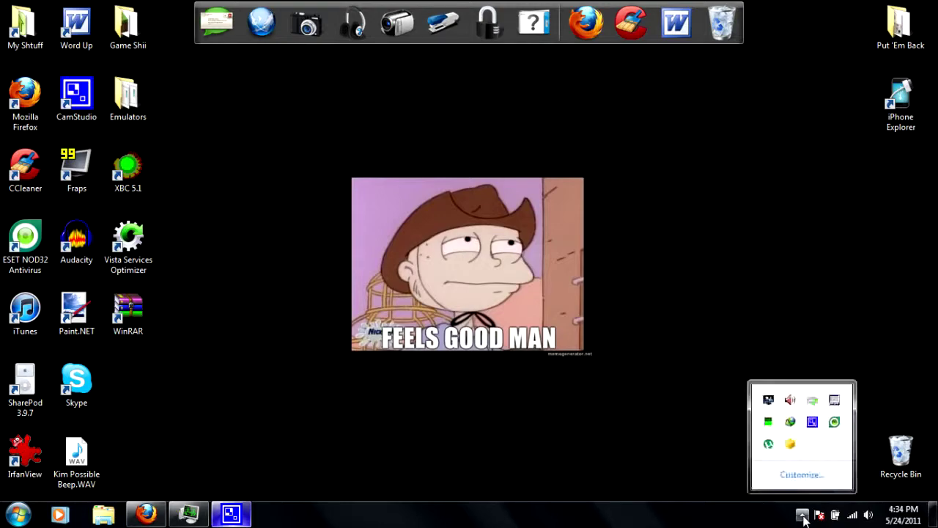
click(812, 422)
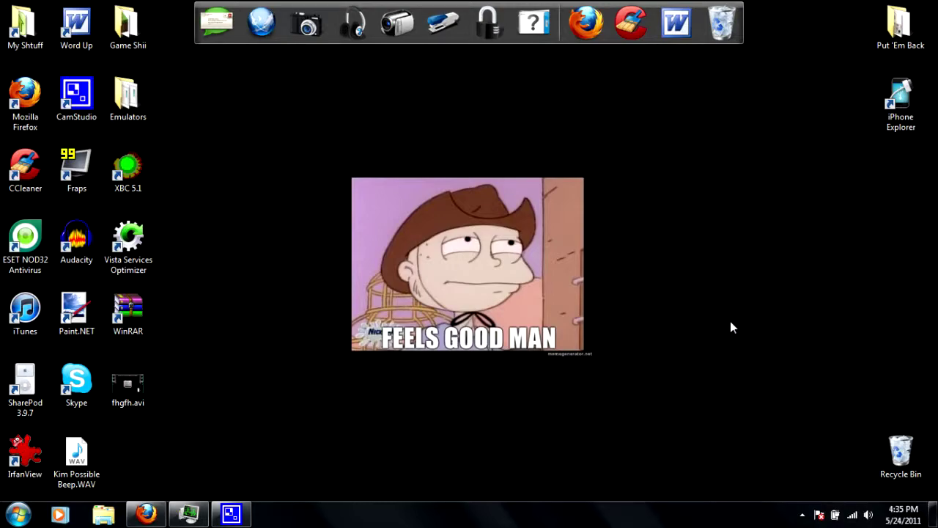
click(802, 514)
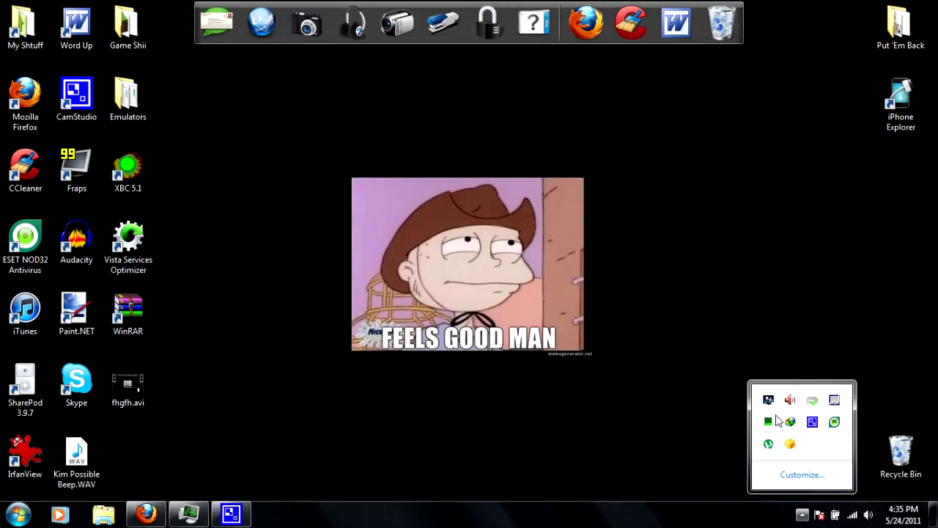
click(812, 424)
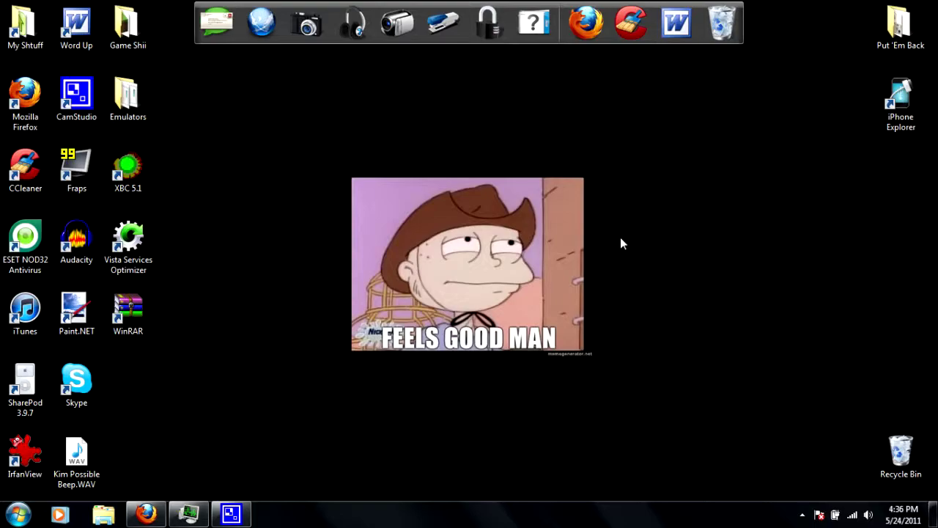
click(146, 513)
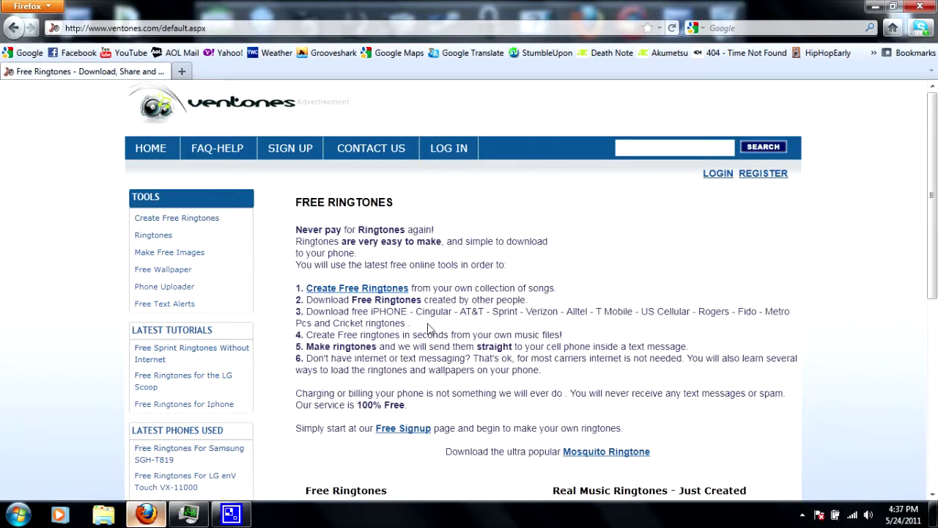
triple_click(399, 323)
click(608, 310)
click(766, 175)
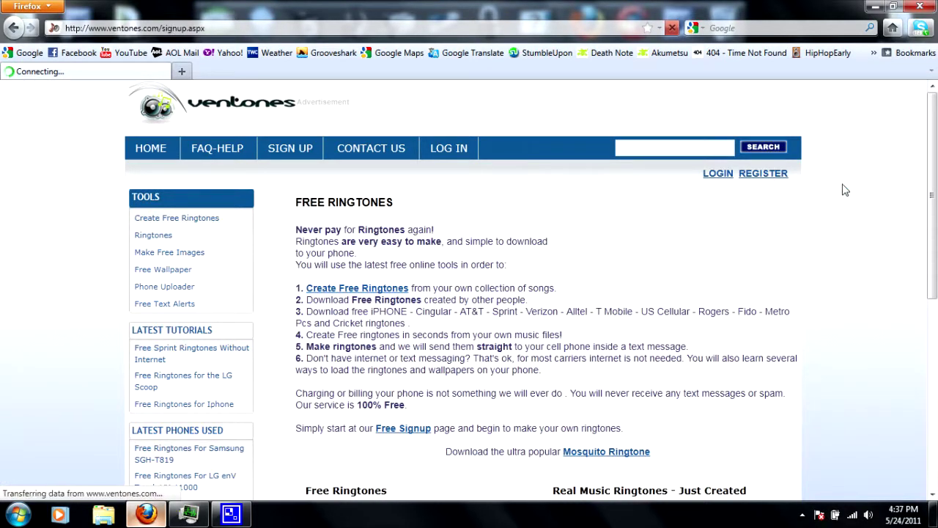
scroll(936, 152, down, 1)
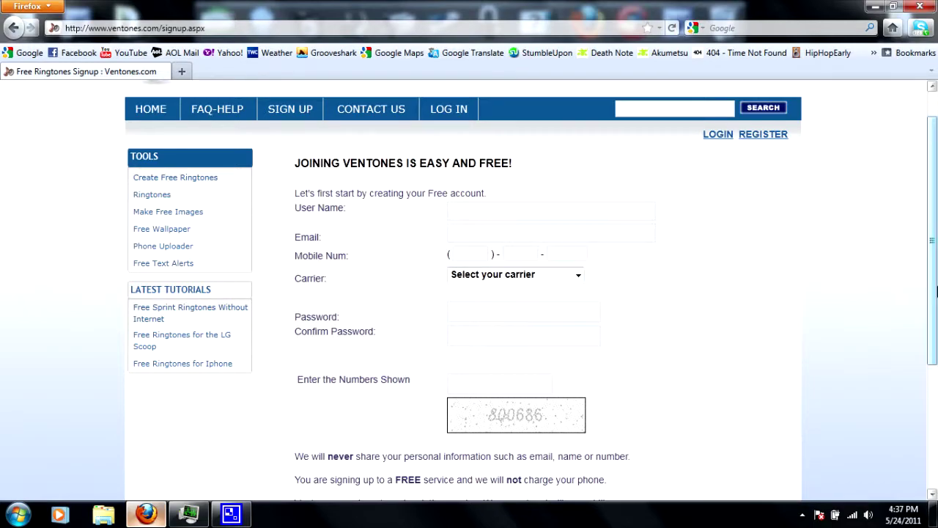
scroll(932, 241, down, 3)
scroll(932, 242, up, 4)
click(15, 29)
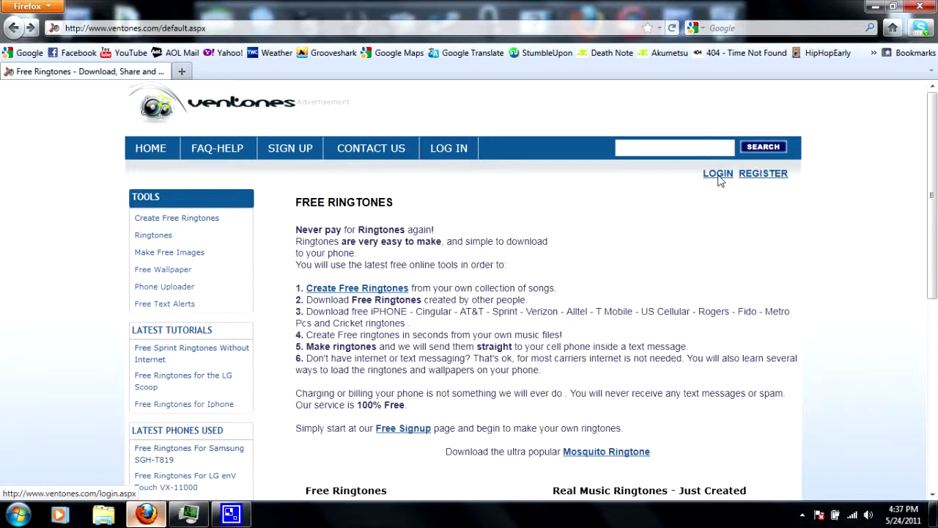
Step: Log into the Ventones account with the saved credentials
click(719, 177)
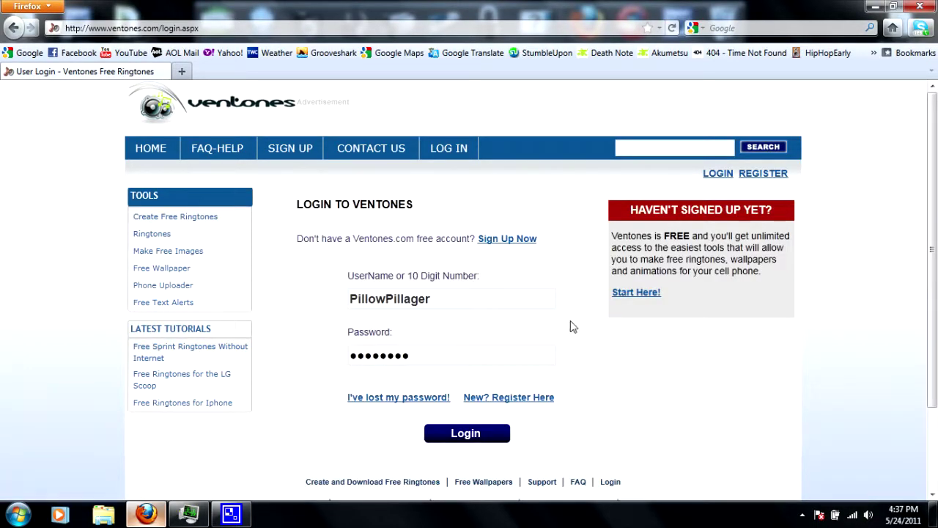
scroll(599, 333, down, 2)
scroll(462, 247, up, 2)
click(467, 437)
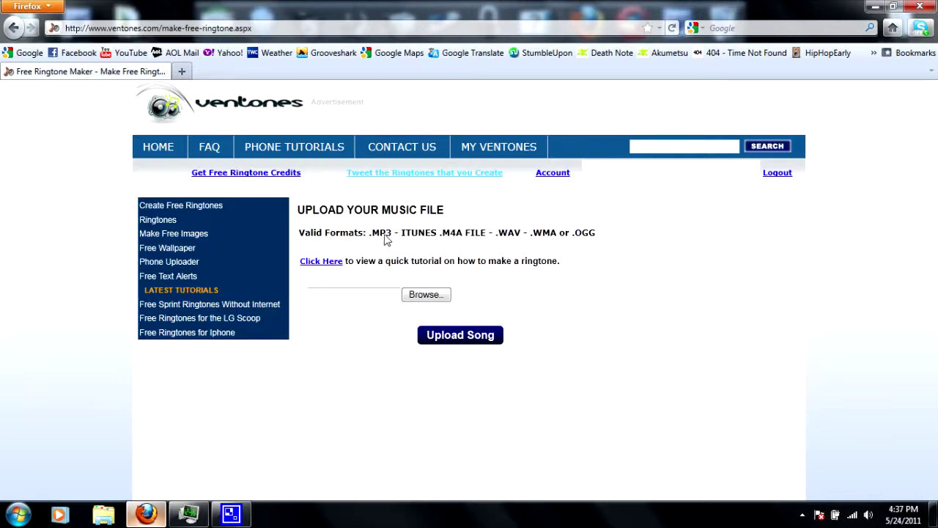
Step: Open the file chooser on the Upload Your Music File page
drag(366, 233, 541, 253)
click(541, 294)
click(435, 295)
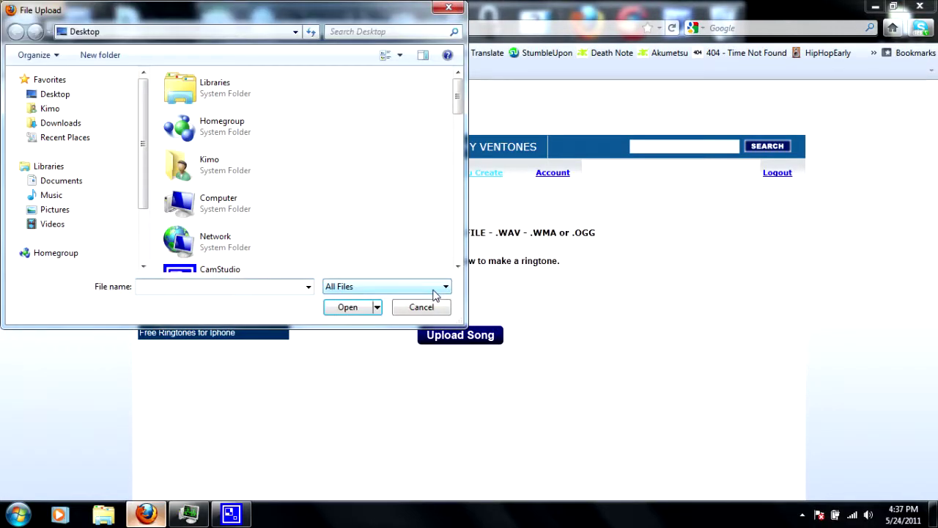
Step: Upload Kim Possible Beep.WAV from the Desktop to Ventones
drag(457, 96, 455, 234)
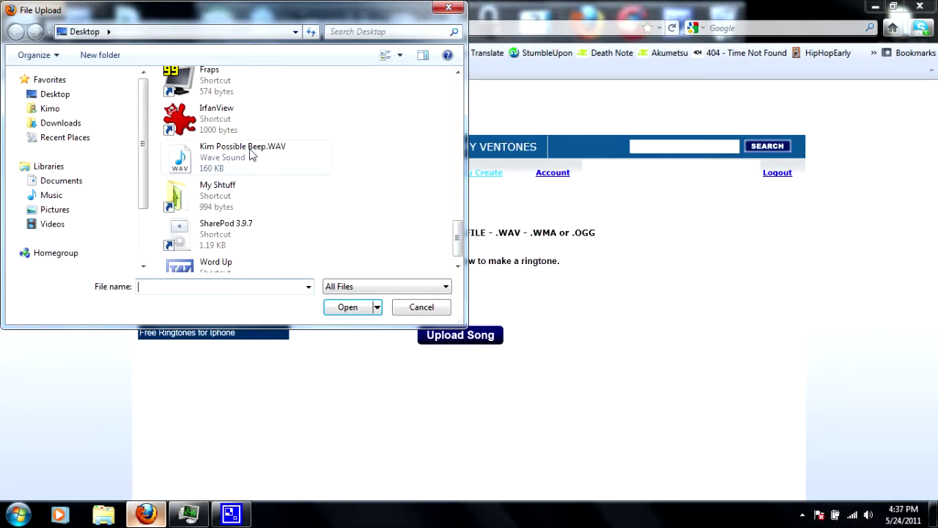
click(293, 156)
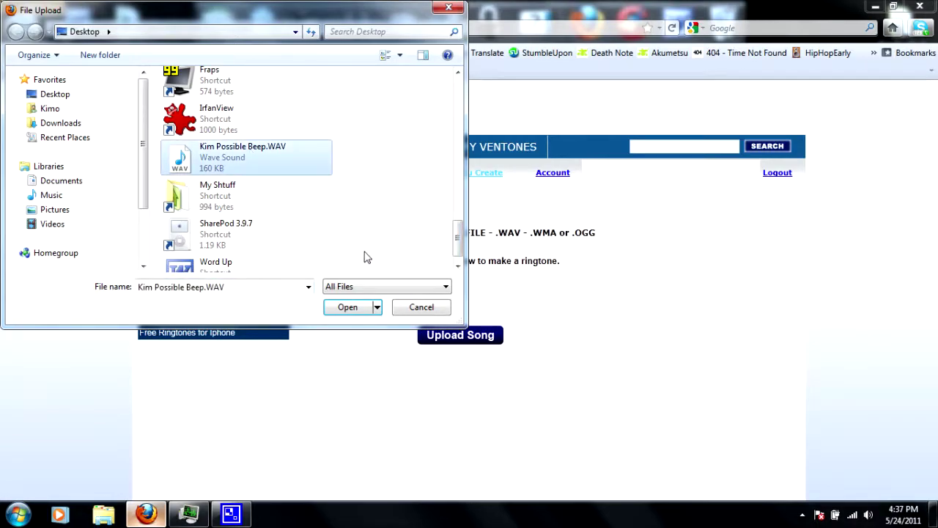
click(361, 312)
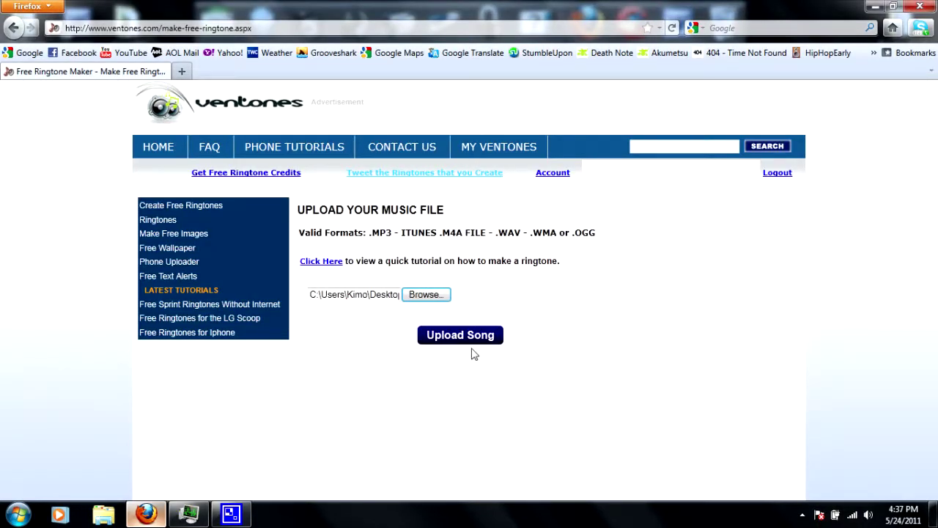
click(456, 332)
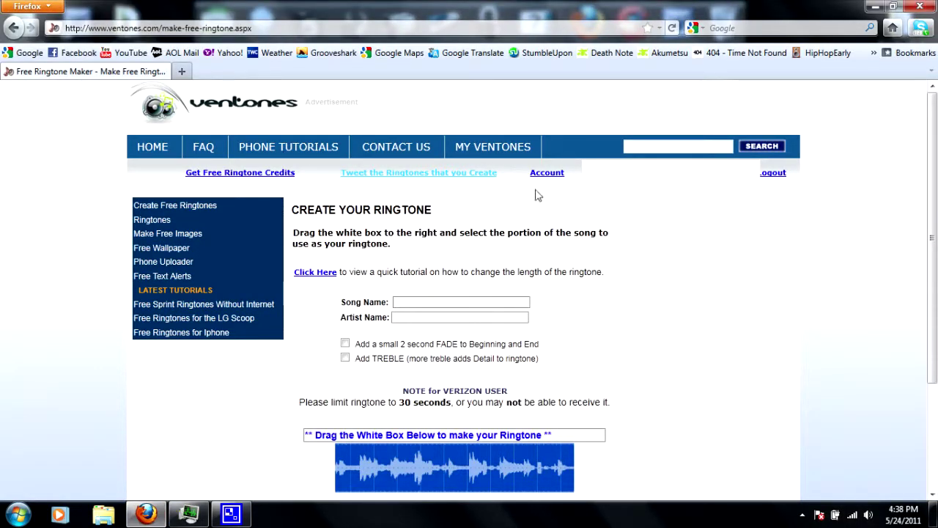
Step: Enter 'Beep Beep' as the song name and 'Kim Possible' as the artist
scroll(439, 367, down, 4)
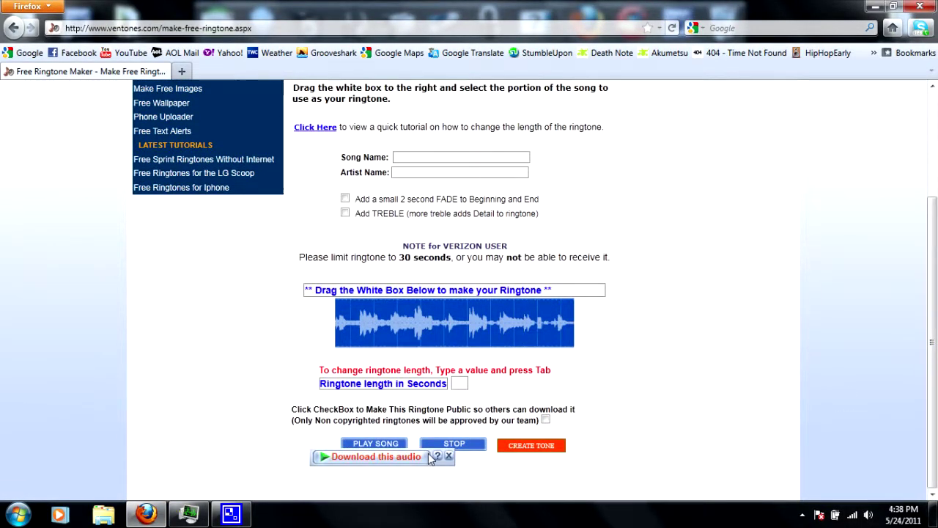
click(449, 457)
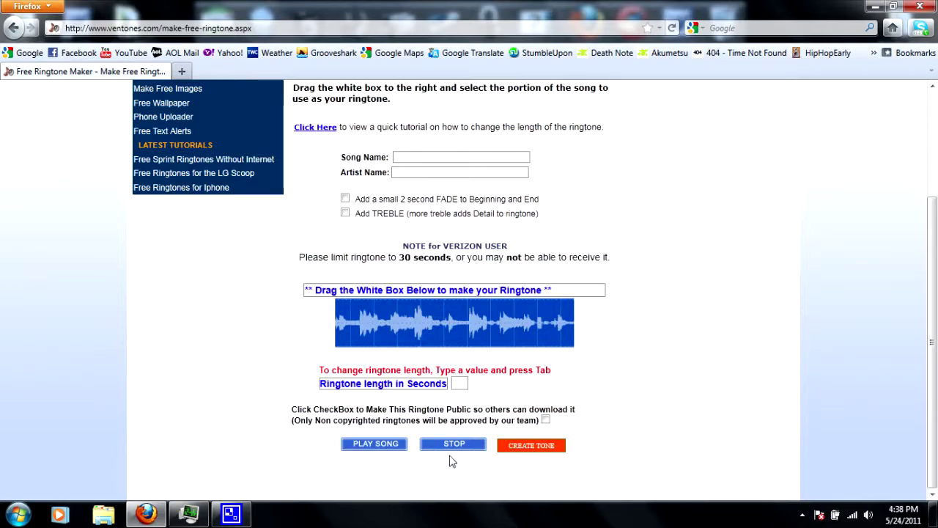
click(473, 160)
text(Beep)
text(Kim P)
text(ossible)
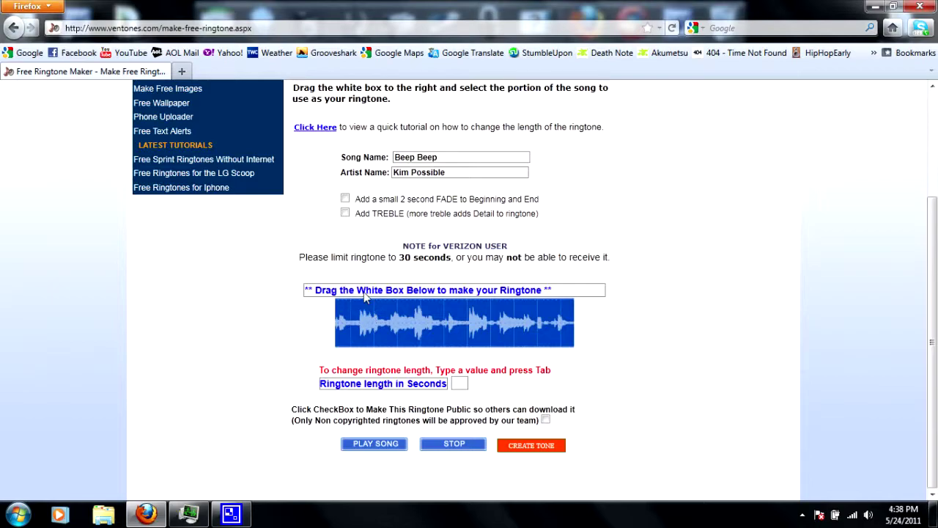
drag(358, 291, 396, 291)
click(439, 326)
Step: Make the ringtone public and create the tone
click(545, 421)
click(559, 457)
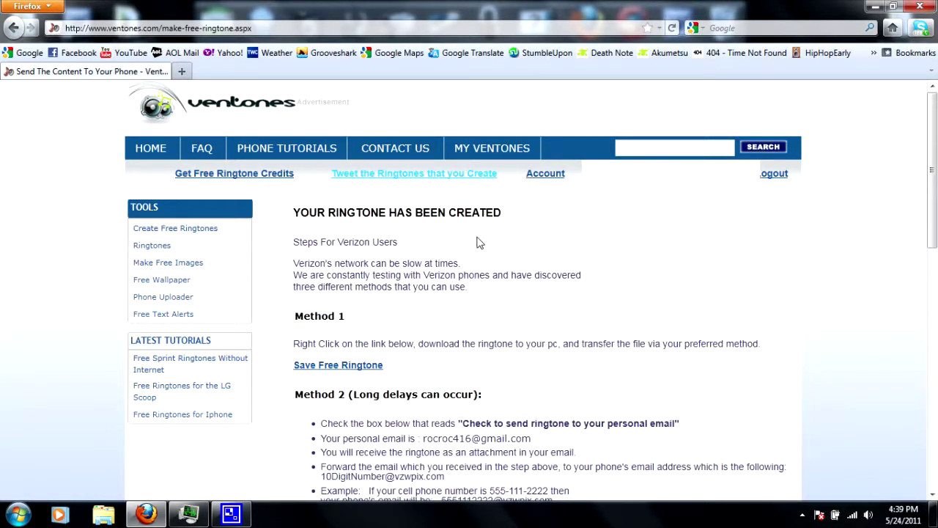
click(502, 149)
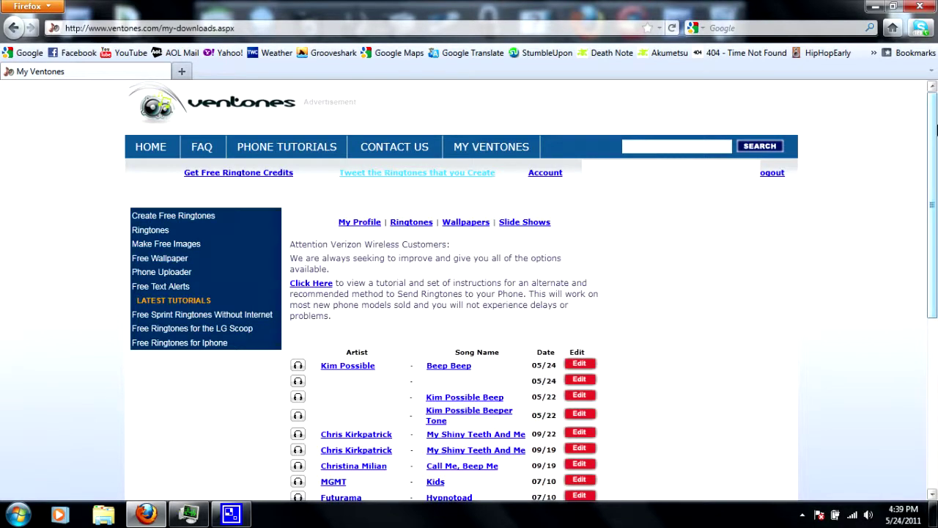
Step: Open the Kim Possible – Beep Beep ringtone page from My Ventones and play its preview
scroll(354, 332, down, 1)
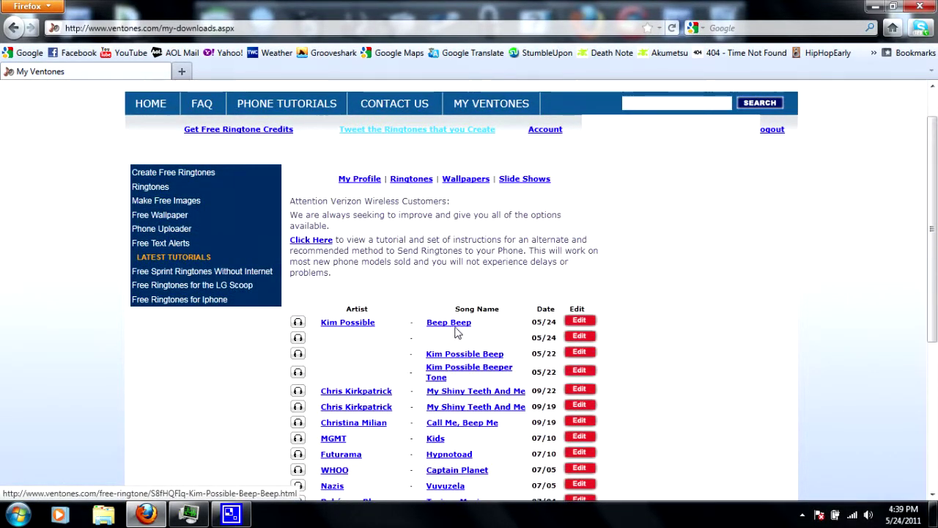
drag(935, 182, 936, 217)
scroll(936, 217, up, 1)
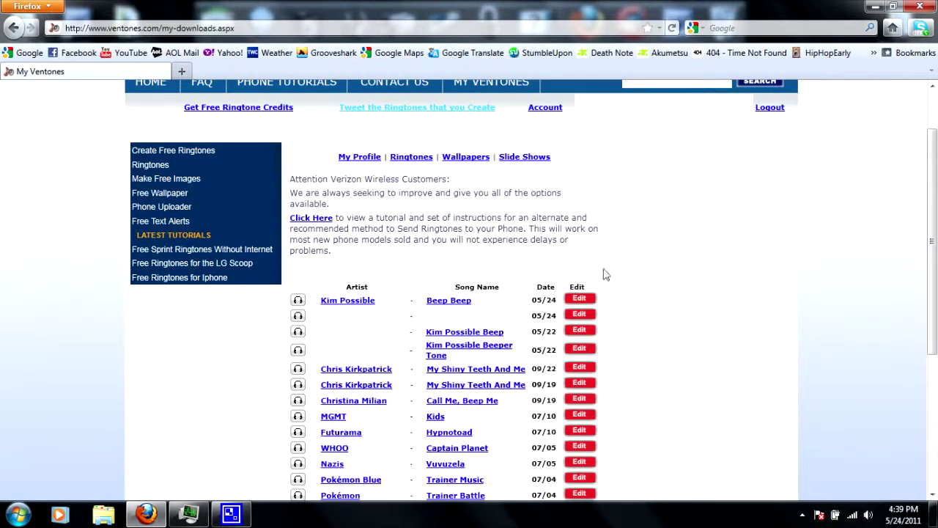
click(446, 302)
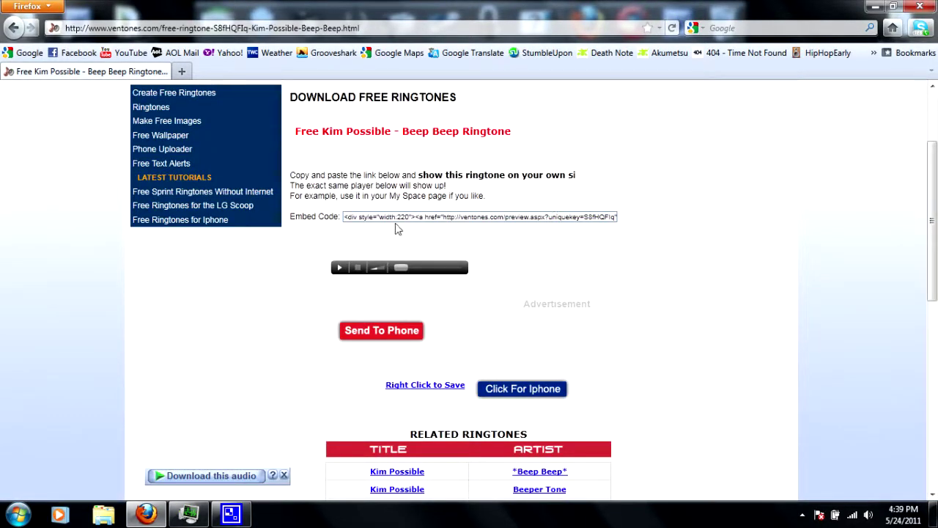
scroll(396, 242, up, 1)
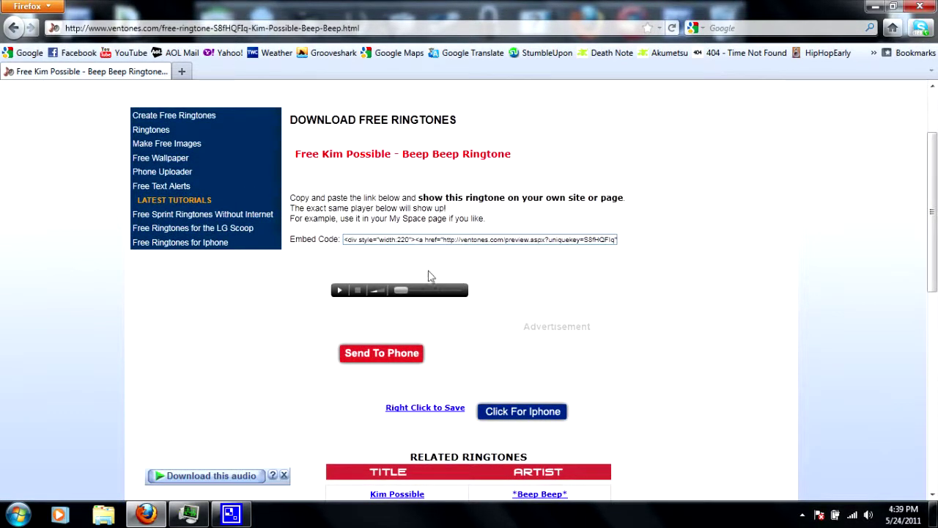
click(339, 292)
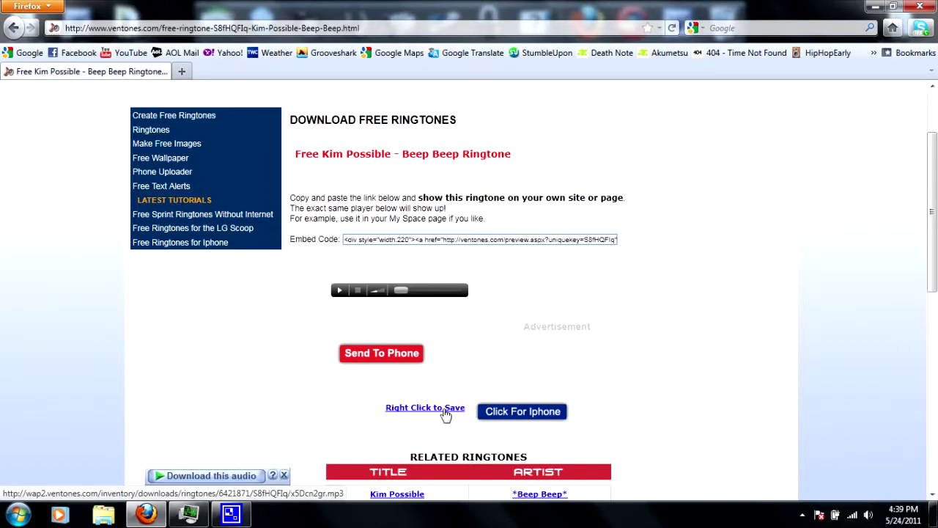
Step: Send the Beep Beep ringtone to the phone using the site's own sending option
click(400, 359)
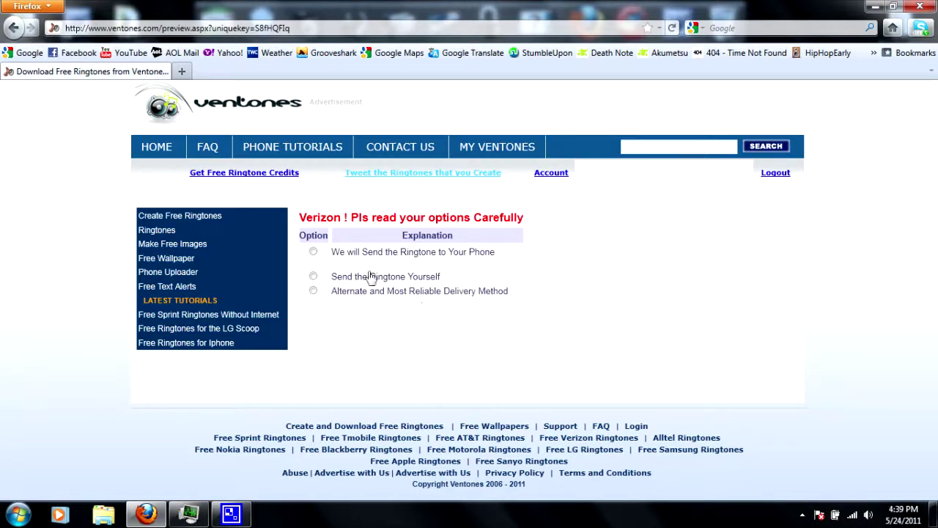
click(313, 252)
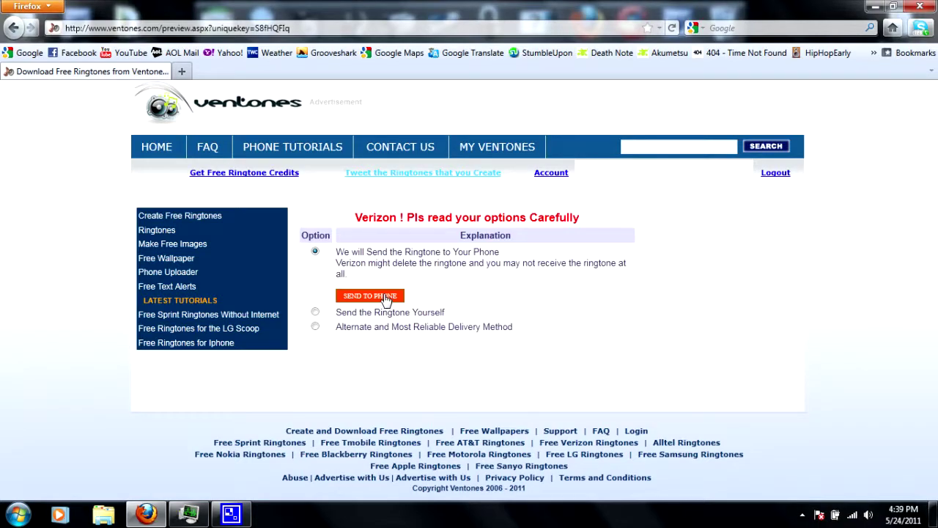
click(387, 296)
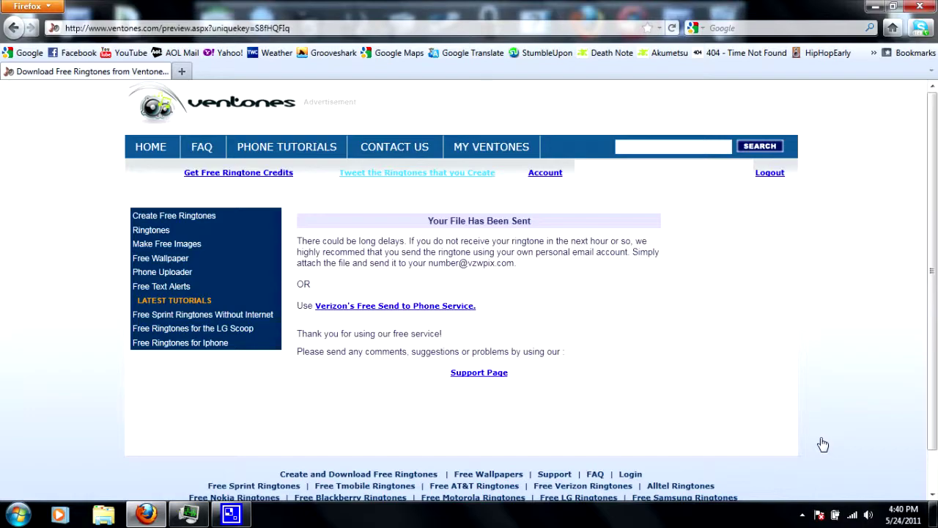
click(934, 513)
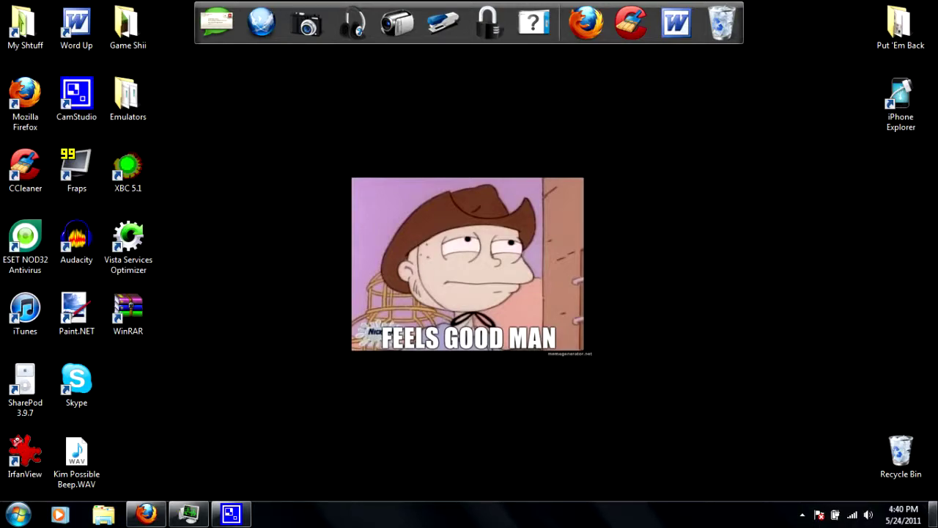
click(149, 515)
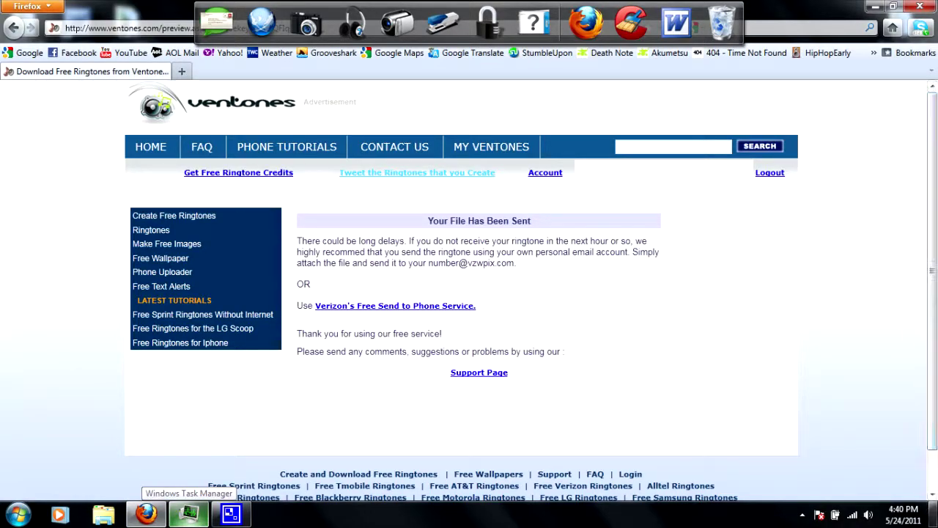
click(150, 516)
click(150, 516)
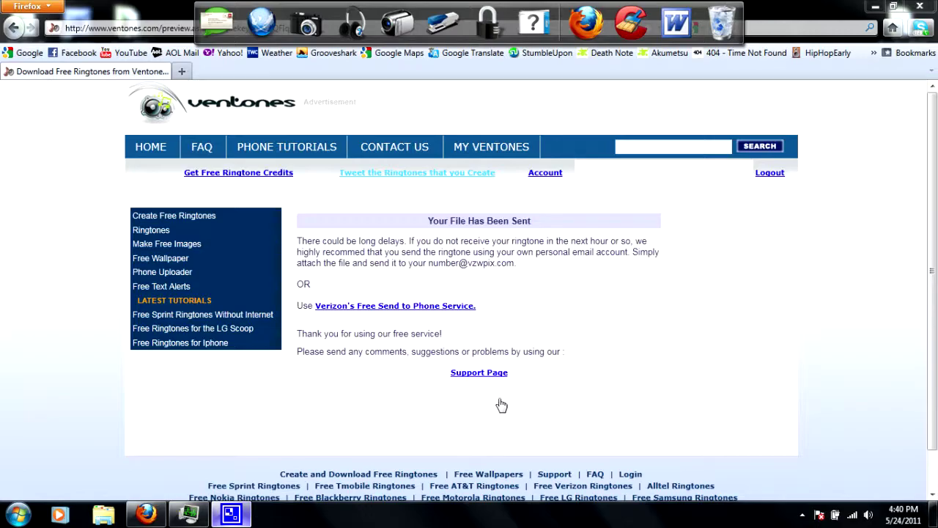
click(150, 516)
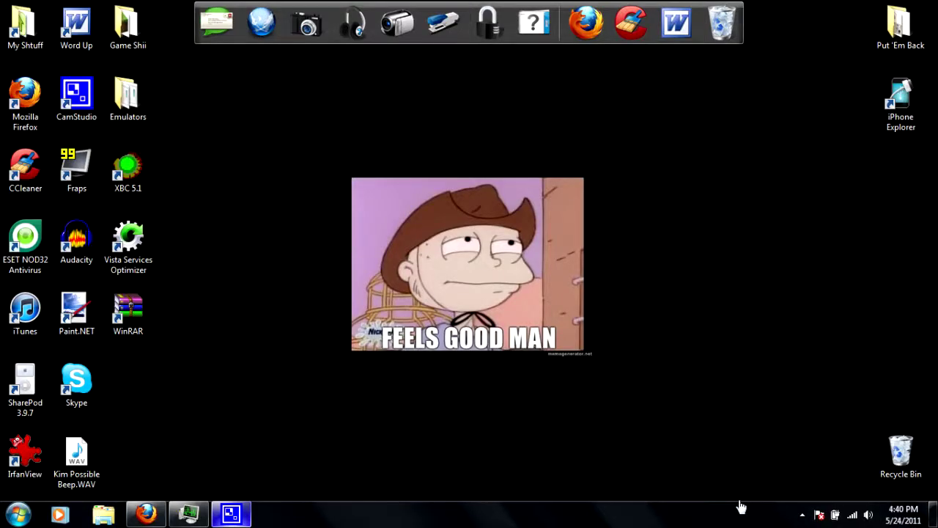
click(804, 516)
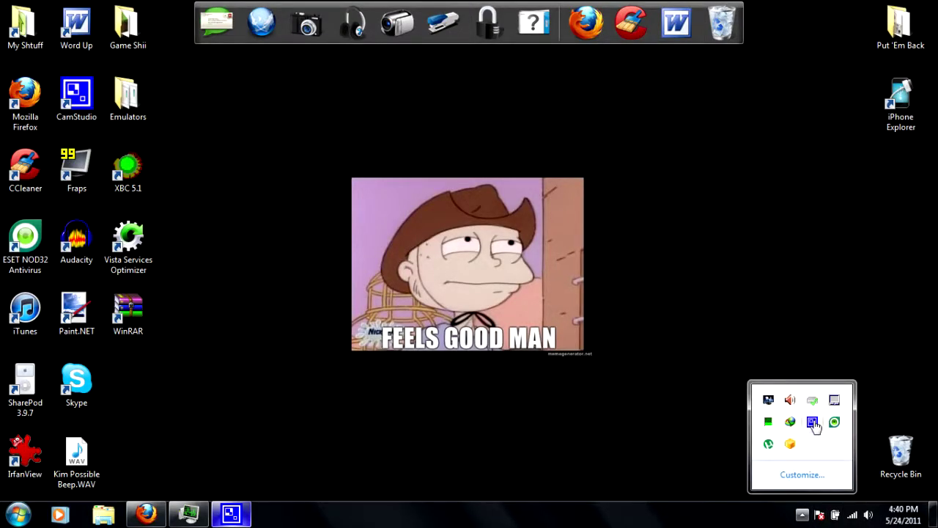
click(285, 452)
click(145, 514)
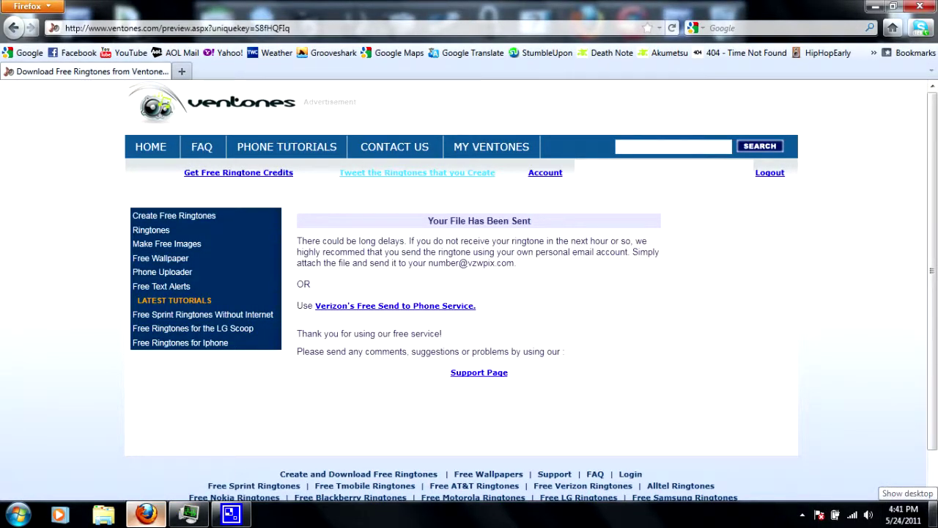
click(932, 513)
mouse_move(251, 519)
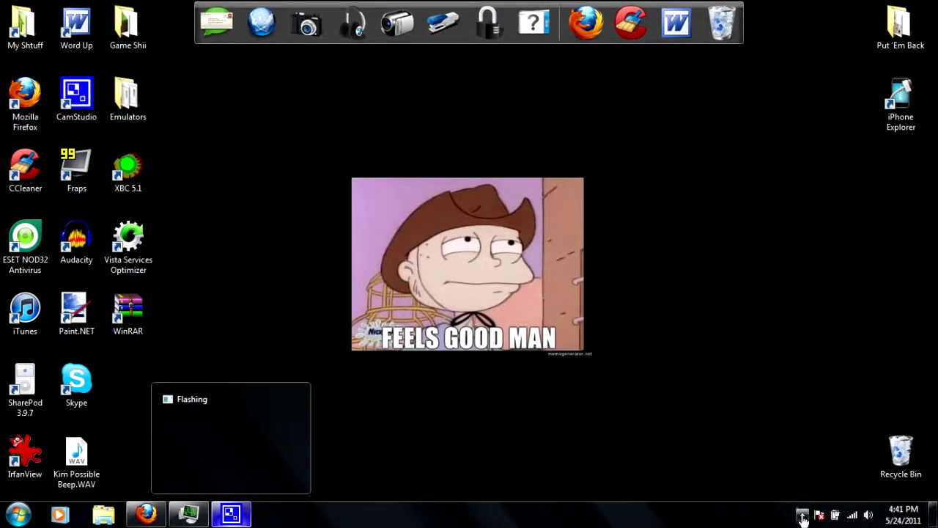